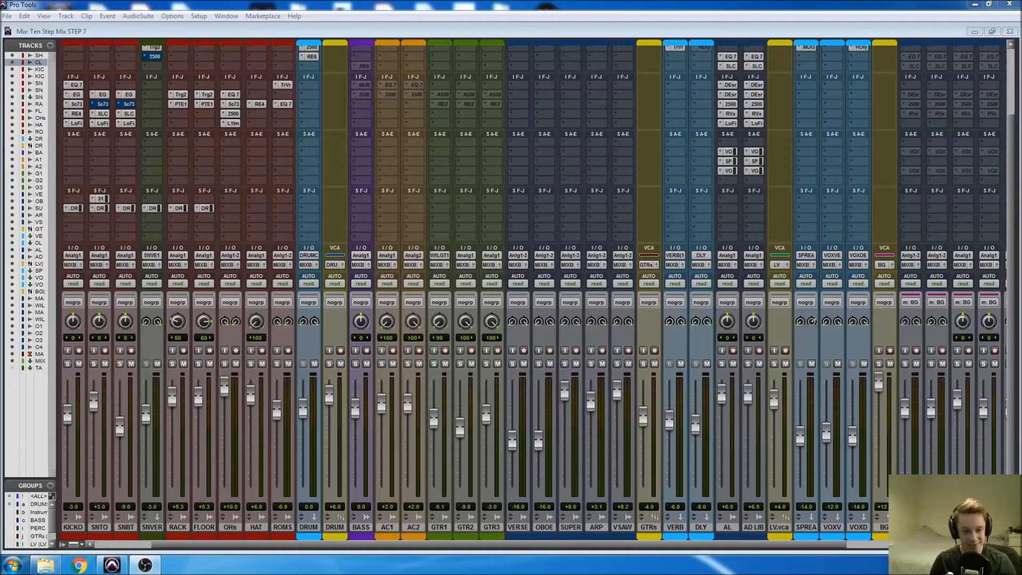
Step: Survey the mixer channels and their inserts, from the drum tracks through to the mix bus
left_click_drag(542, 544, 668, 545)
scroll(749, 481, "up", 3)
scroll(749, 465, "down", 3)
scroll(754, 439, "right", 2)
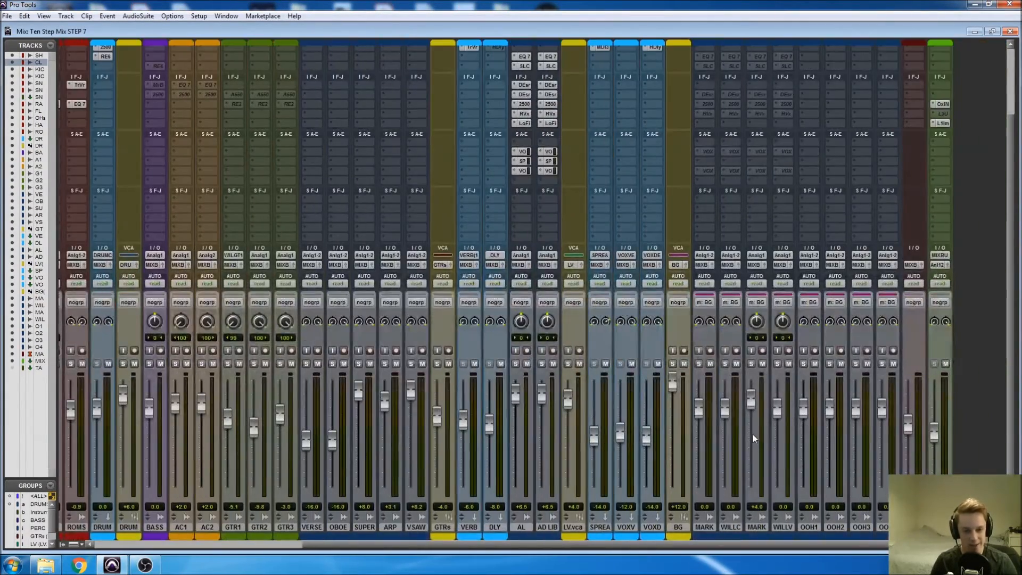
scroll(751, 439, "up", 3)
scroll(752, 441, "down", 1)
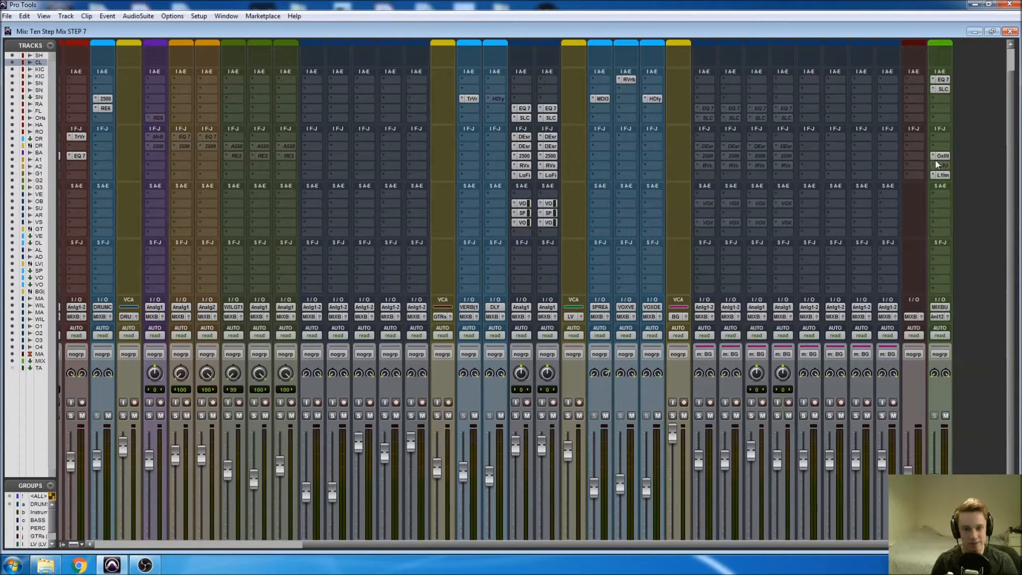
scroll(636, 279, "left", 2)
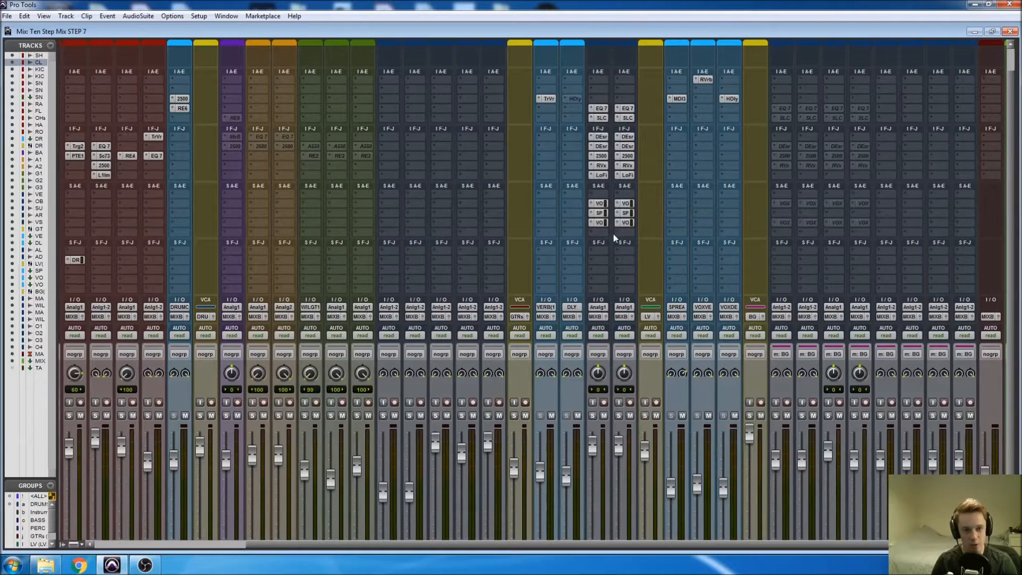
scroll(602, 284, "left", 3)
scroll(602, 284, "left", 3)
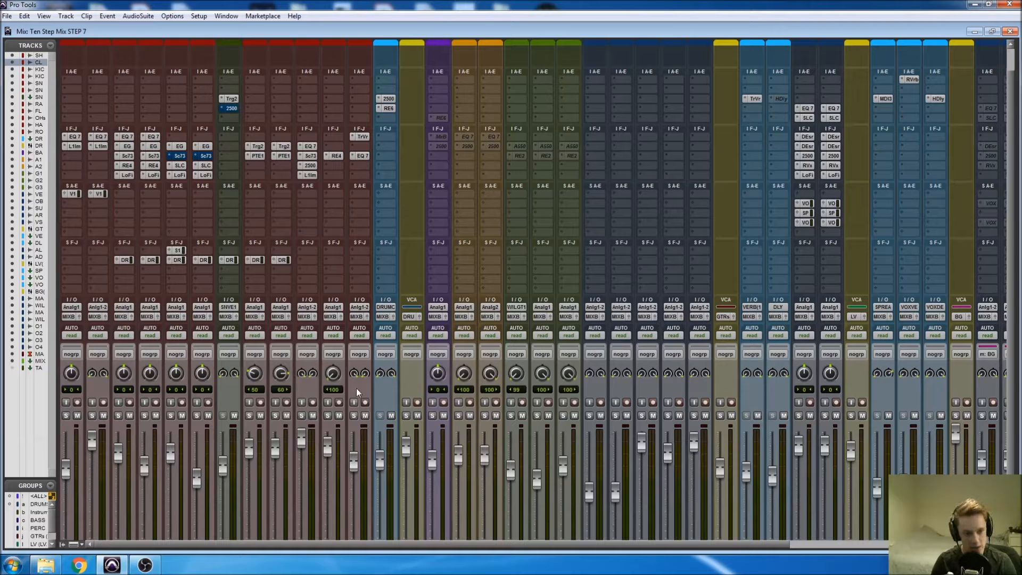
scroll(370, 375, "down", 1)
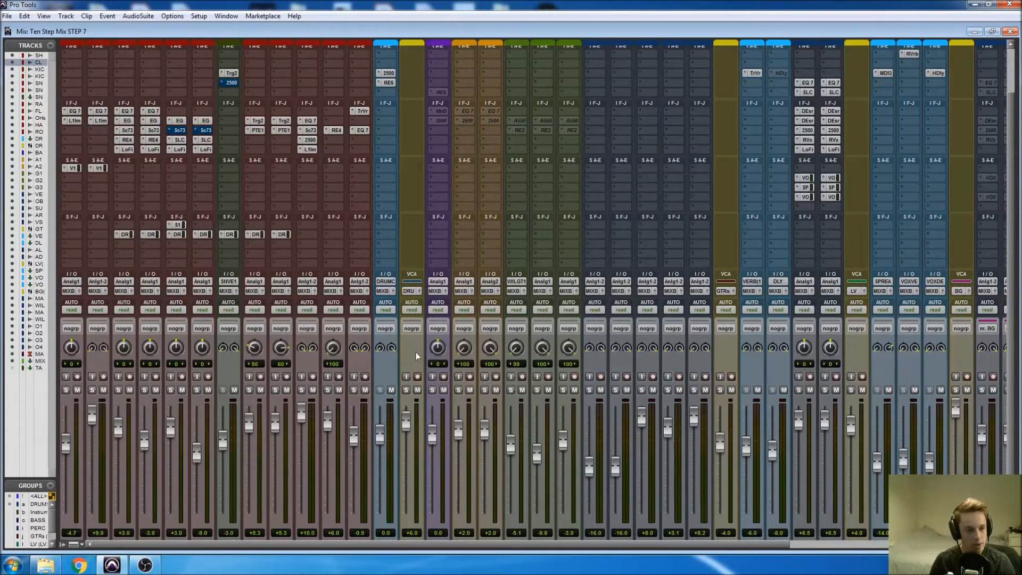
scroll(430, 346, "down", 1)
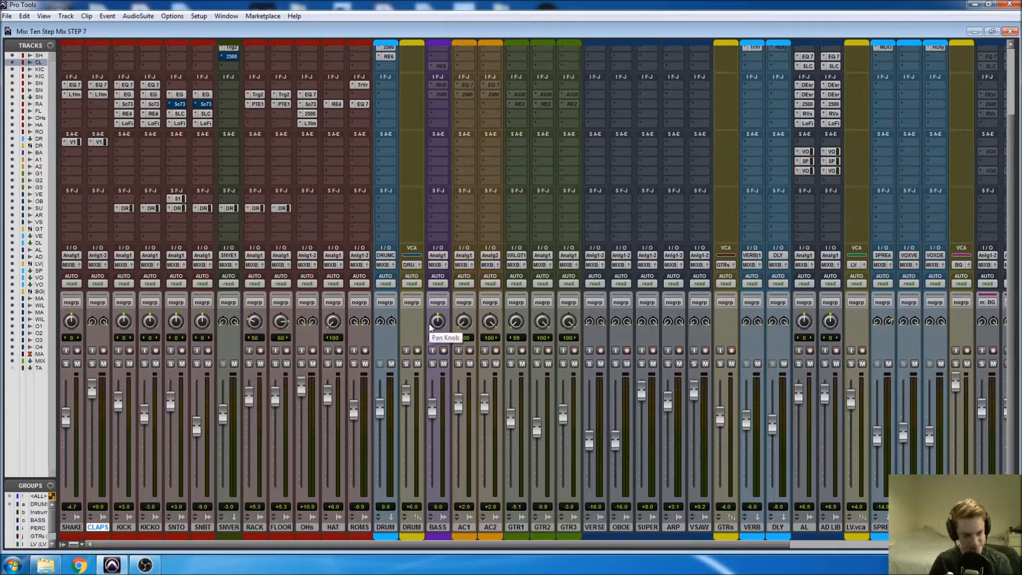
Step: Solo the BASS track during playback, and activate and open its inactive REQ 6 equalizer insert
left_click(432, 364)
key("space")
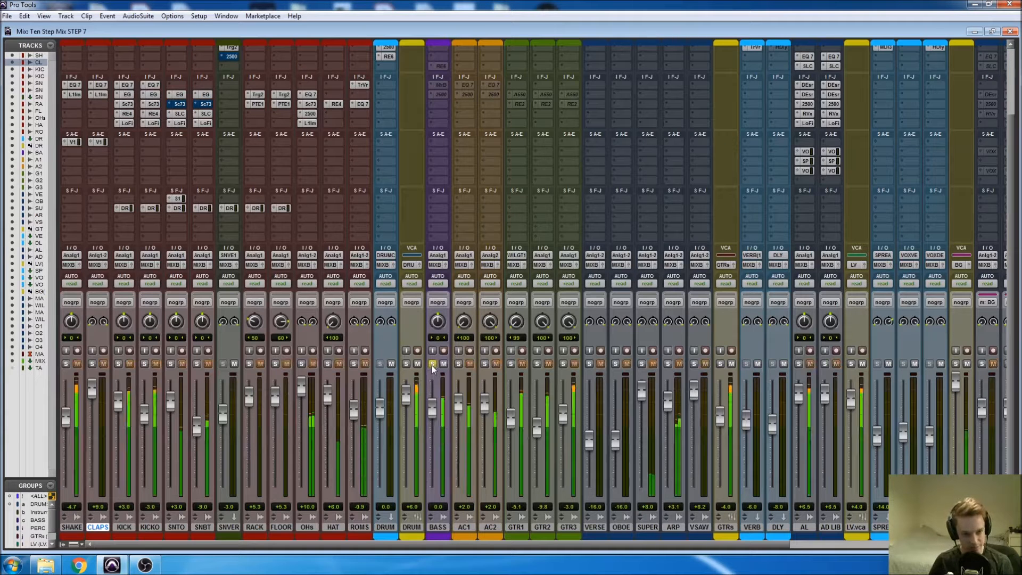
scroll(439, 211, "up", 3)
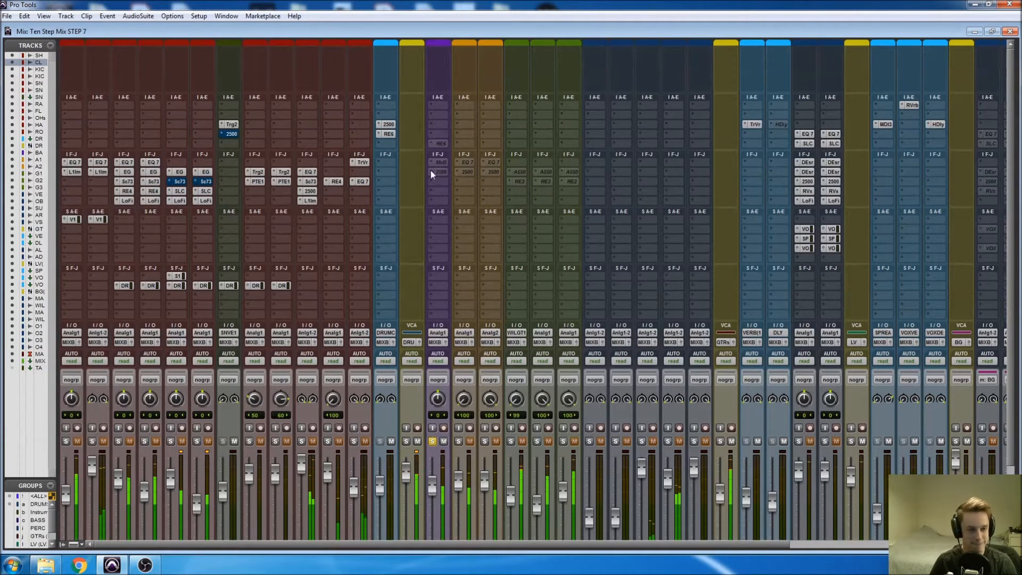
right_click(440, 143)
left_click(446, 155)
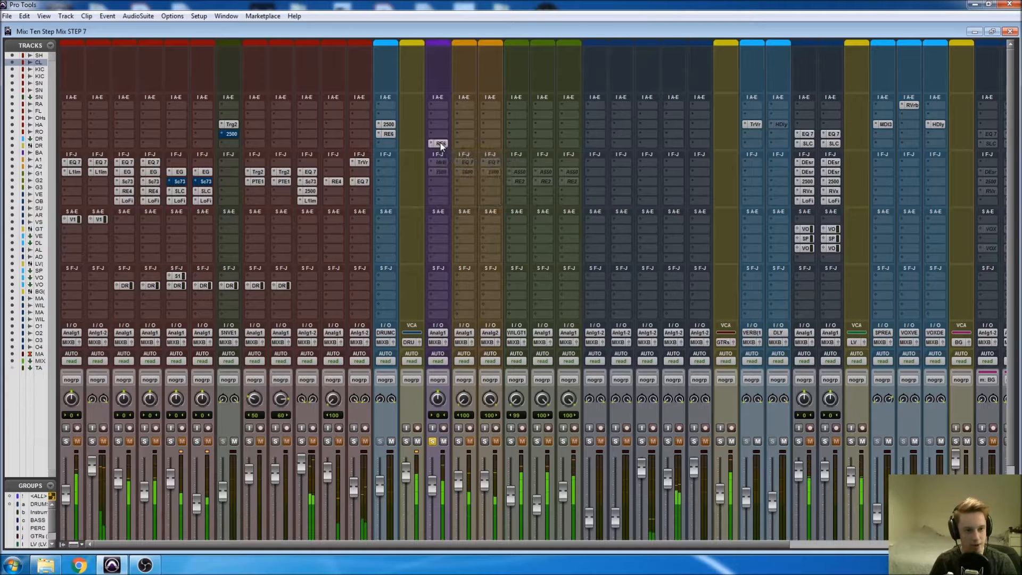
left_click(438, 143)
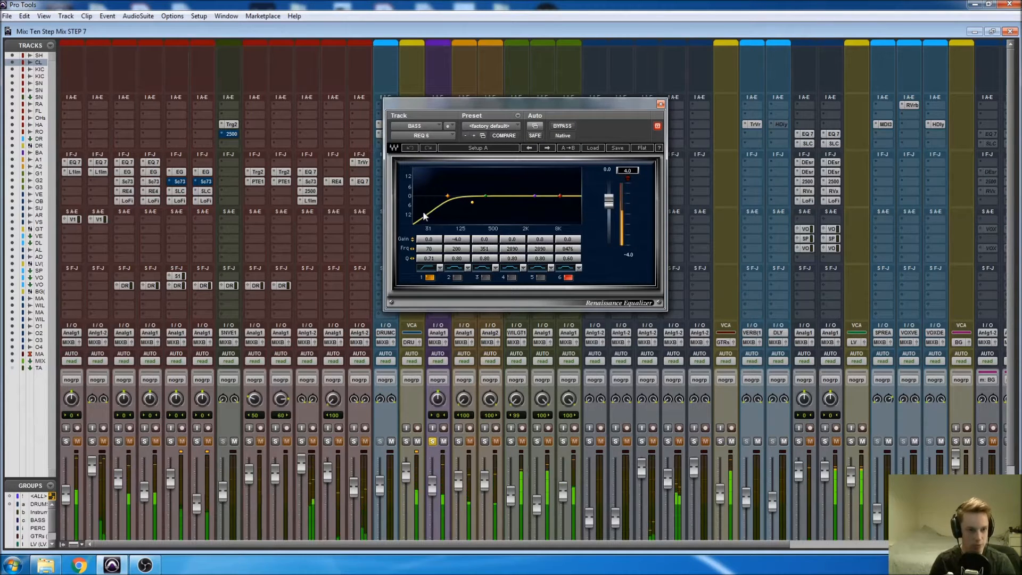
Step: Set the band 1 low-cut frequency of the BASS equalizer to 60 Hz
left_click(435, 250)
type("60")
key("Return")
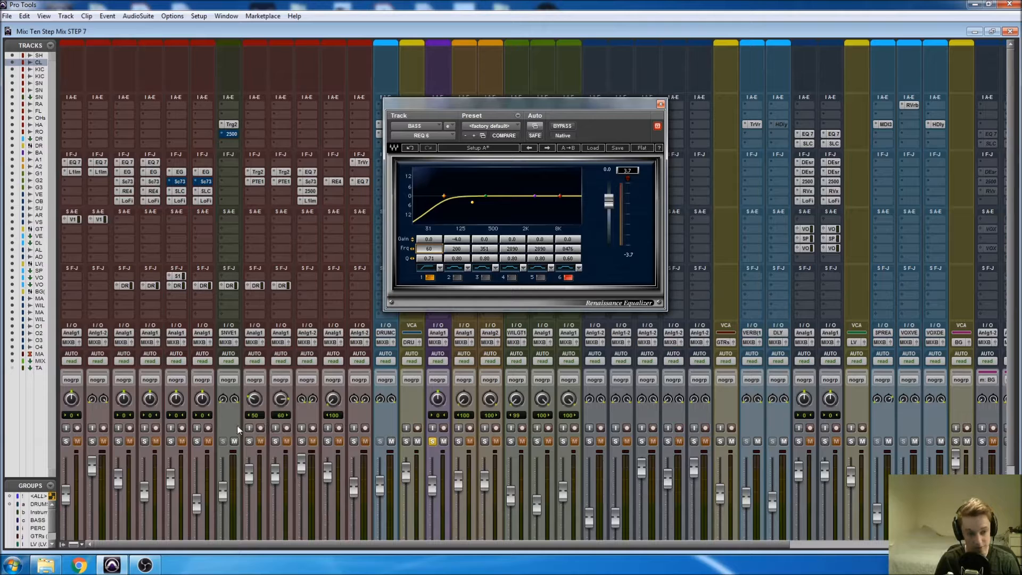
Step: Move the equalizer window clear of the BASS channel, and activate and open its MaxxBass insert during playback
scroll(230, 422, "down", 3)
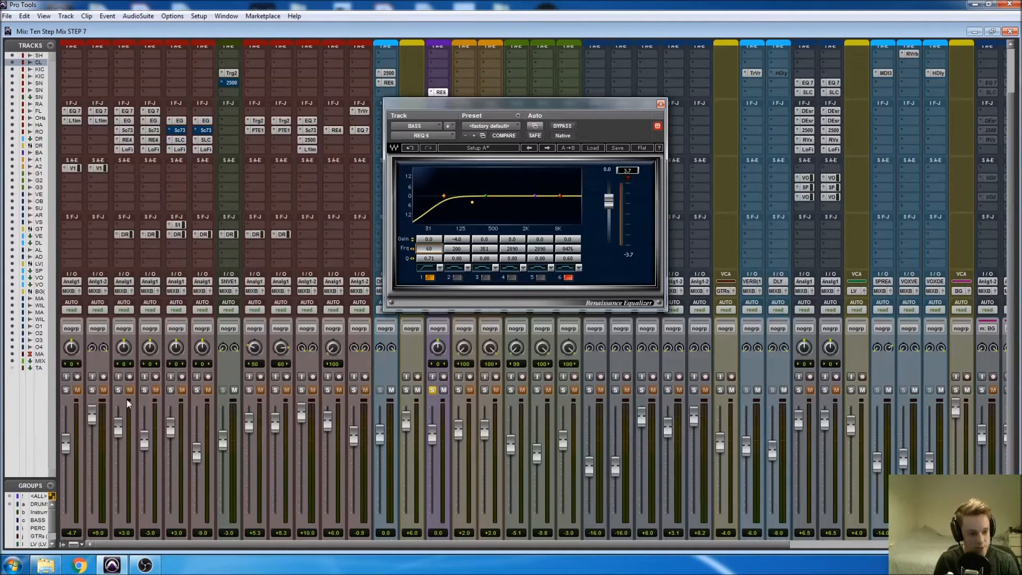
scroll(142, 378, "down", 2)
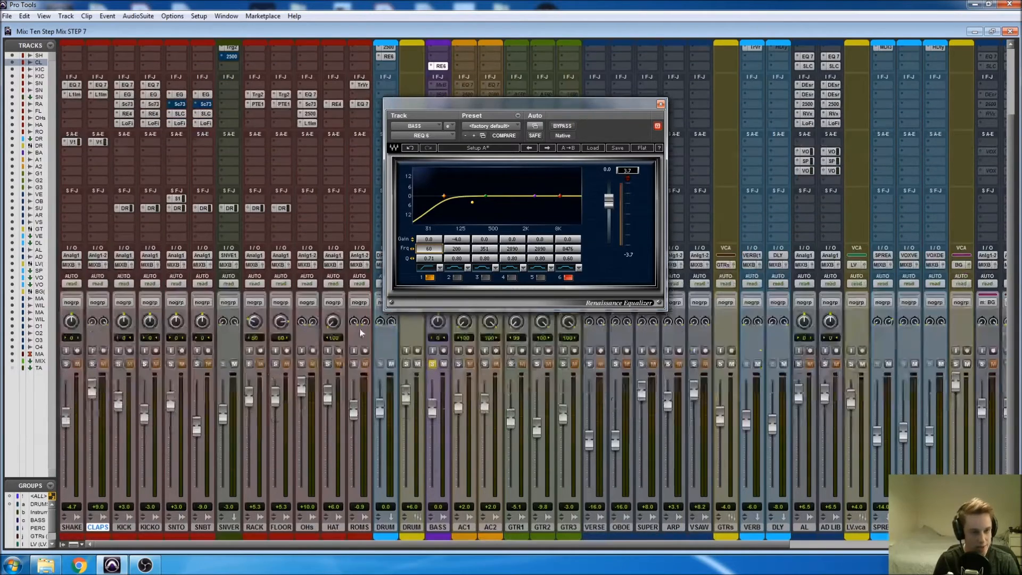
left_click_drag(476, 110, 596, 88)
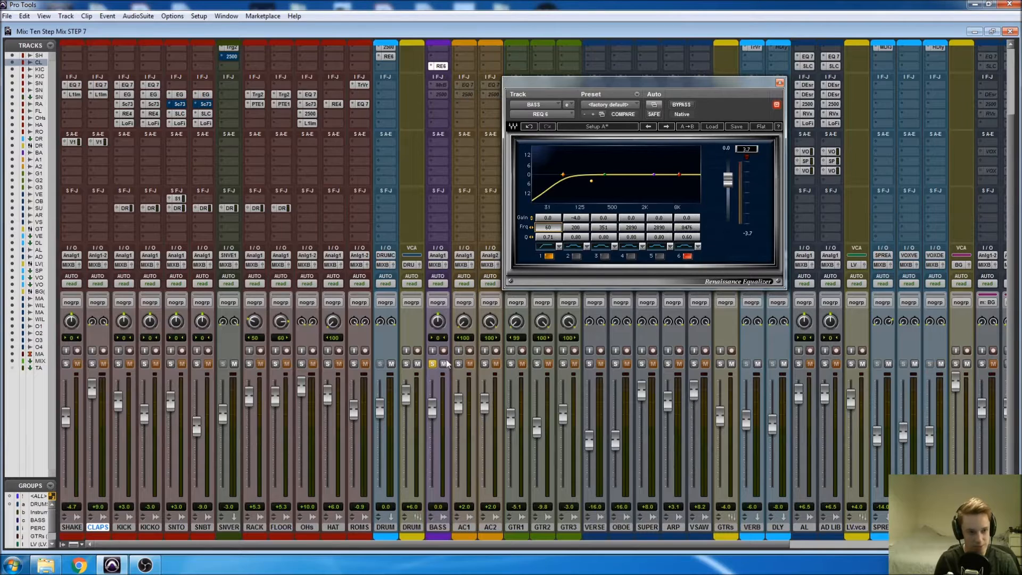
key("space")
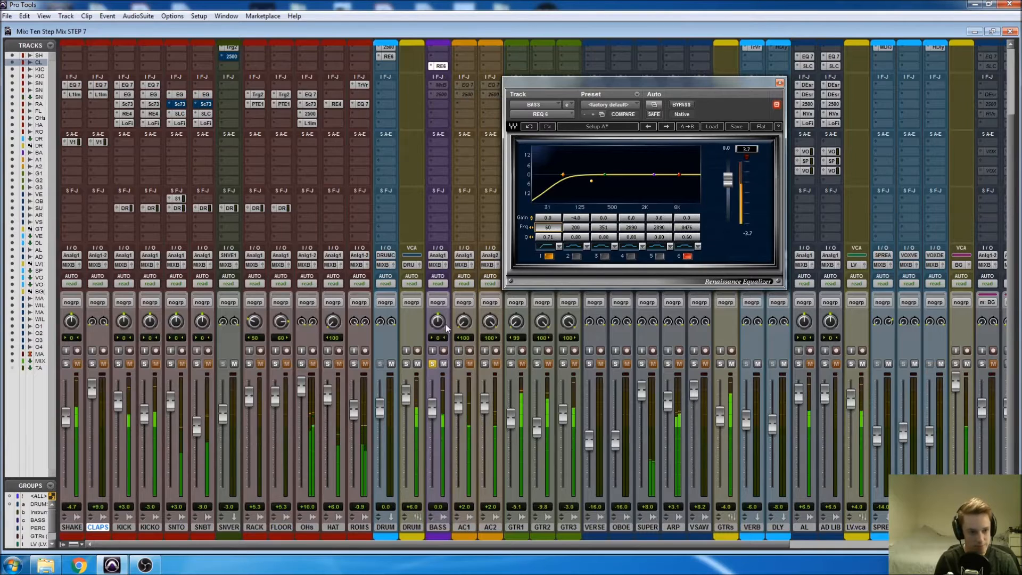
right_click(441, 85)
left_click(455, 97)
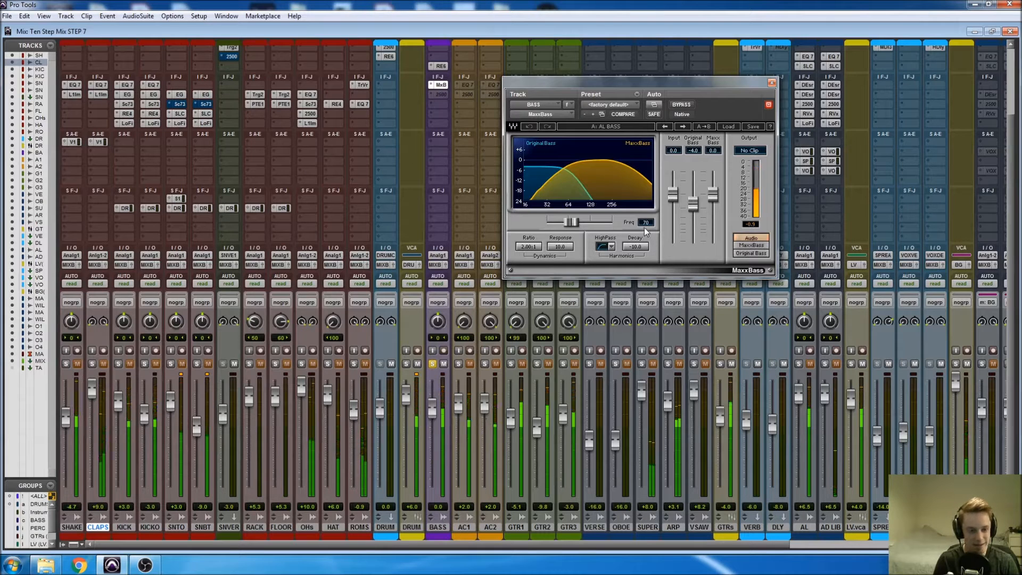
Step: Restart playback and try raising the MaxxBass frequency to 125 Hz
key("space")
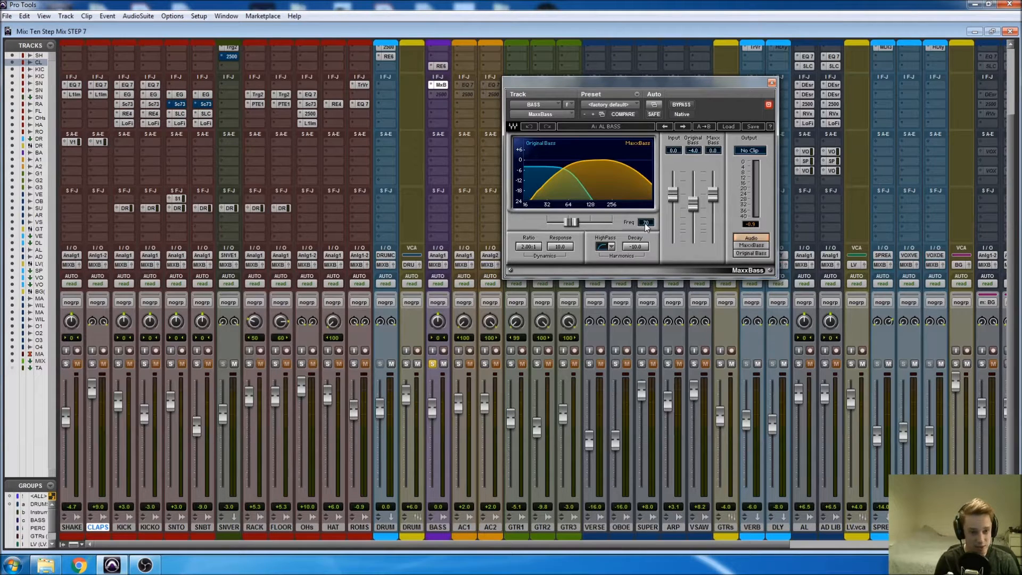
key("space")
left_click_drag(645, 226, 662, 226)
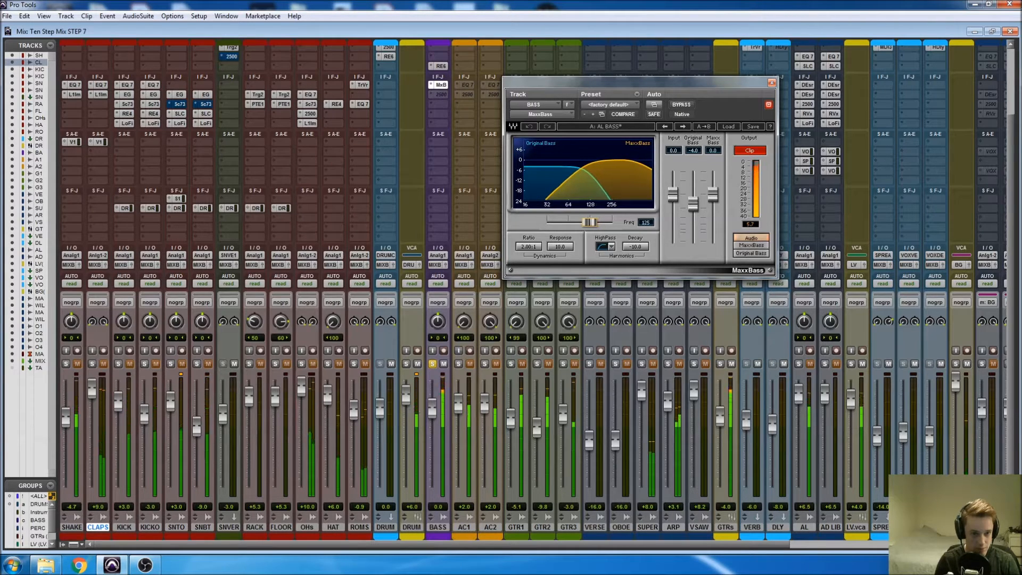
Step: Set the MaxxBass frequency to 70 Hz
left_click(645, 222)
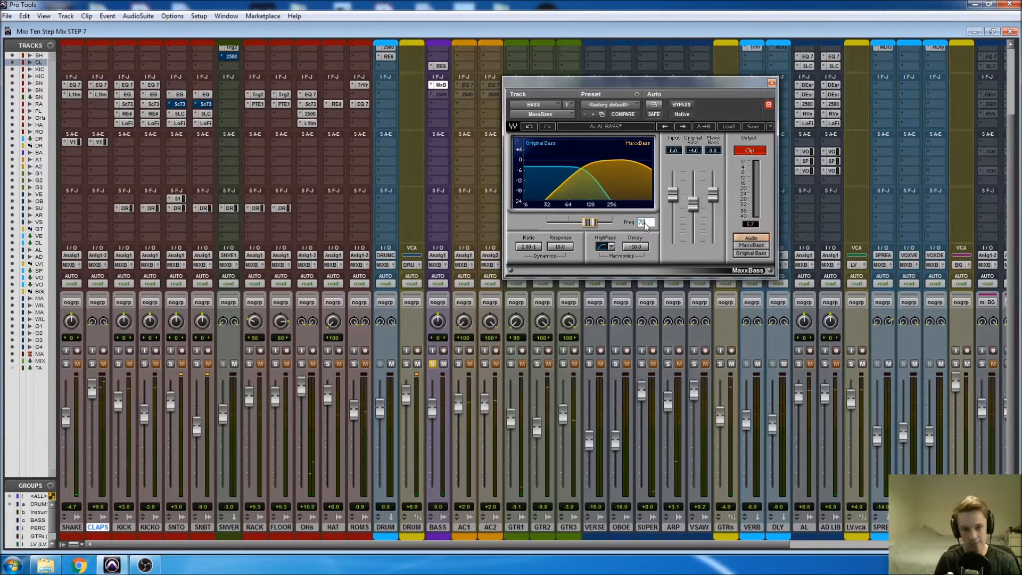
type("70")
key("Return")
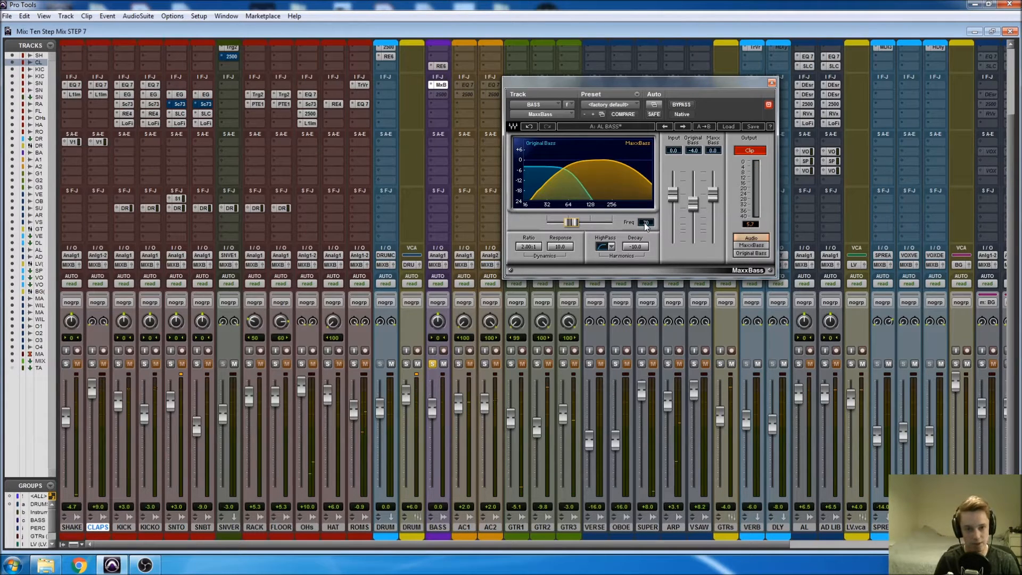
Step: Clear the MaxxBass clip indicator and compare the bass sound with the effect bypassed and active
left_click(754, 150)
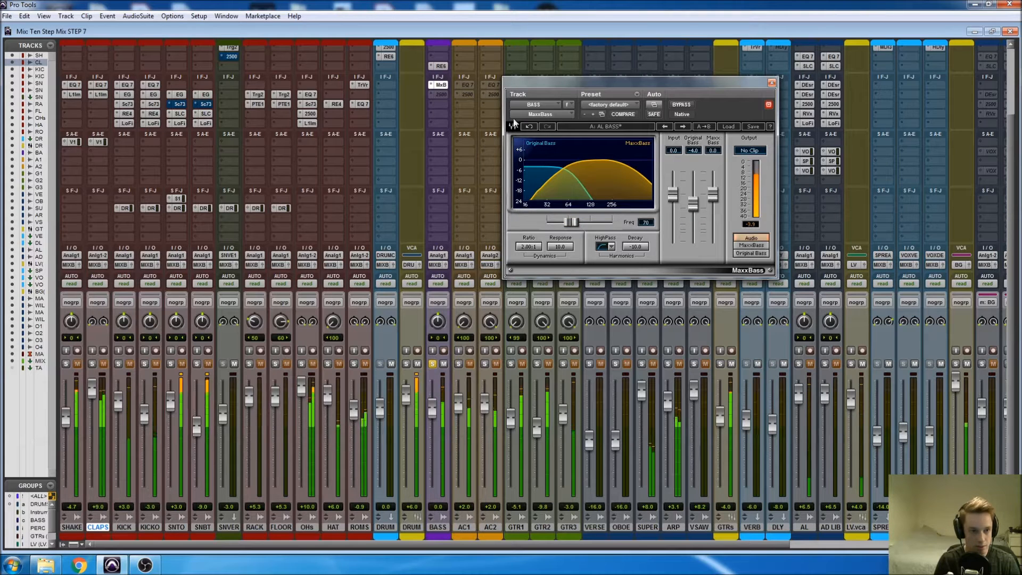
left_click(682, 105)
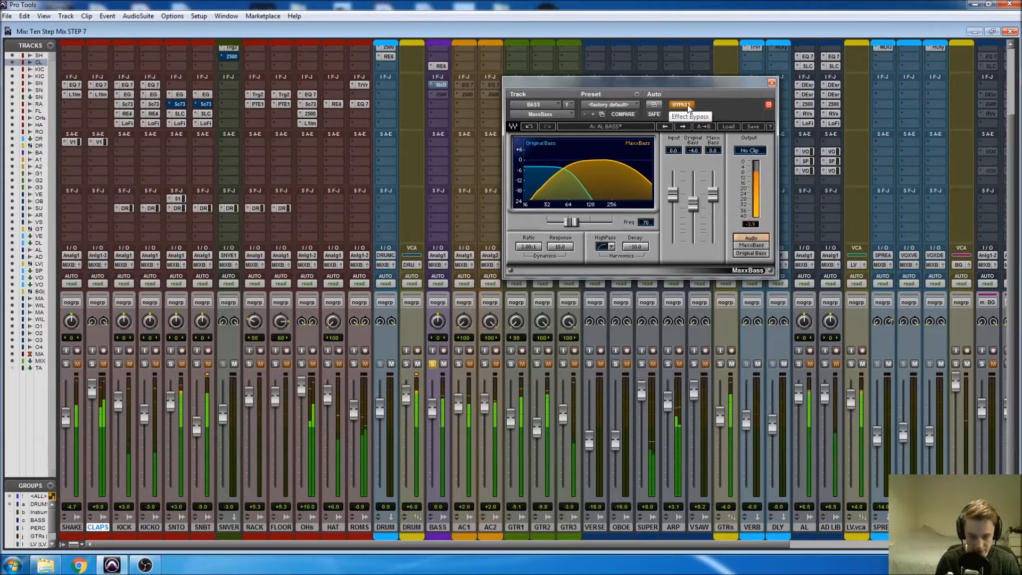
left_click(688, 107)
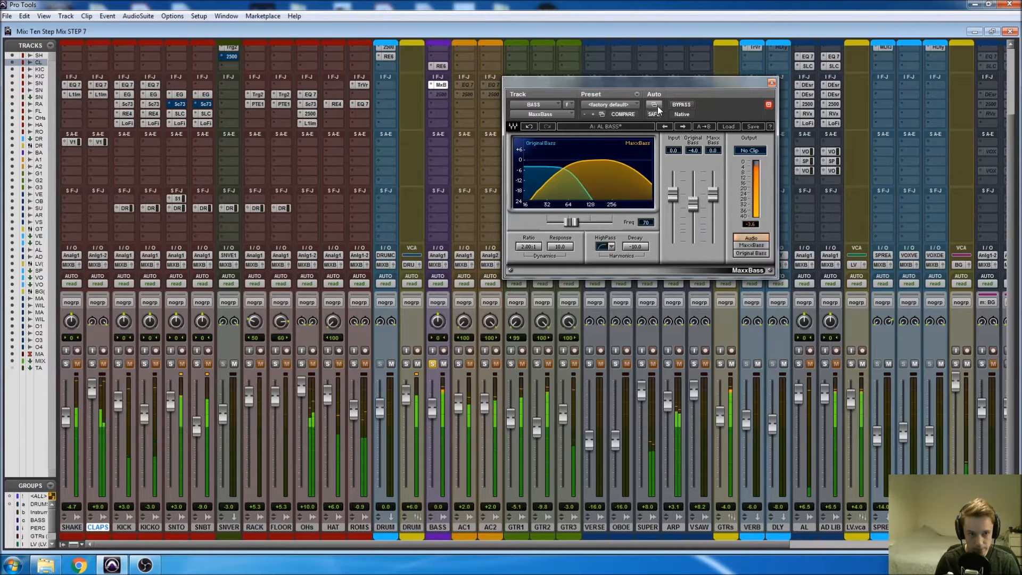
Step: Activate the API-2500 compressor on BASS, fine-tune its threshold and close the plug-in window
left_click(438, 94)
left_click(447, 97)
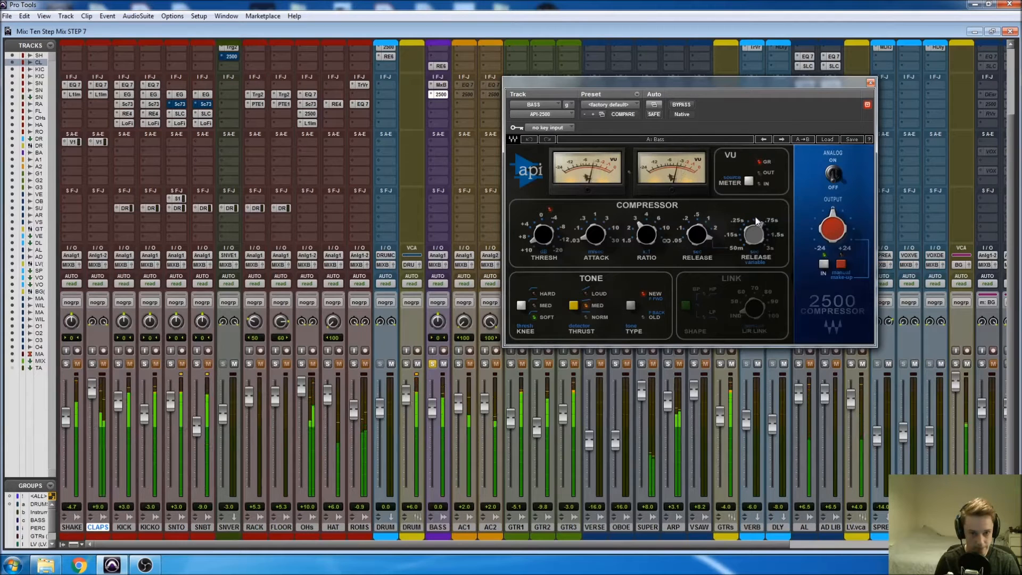
left_click_drag(528, 243, 528, 246)
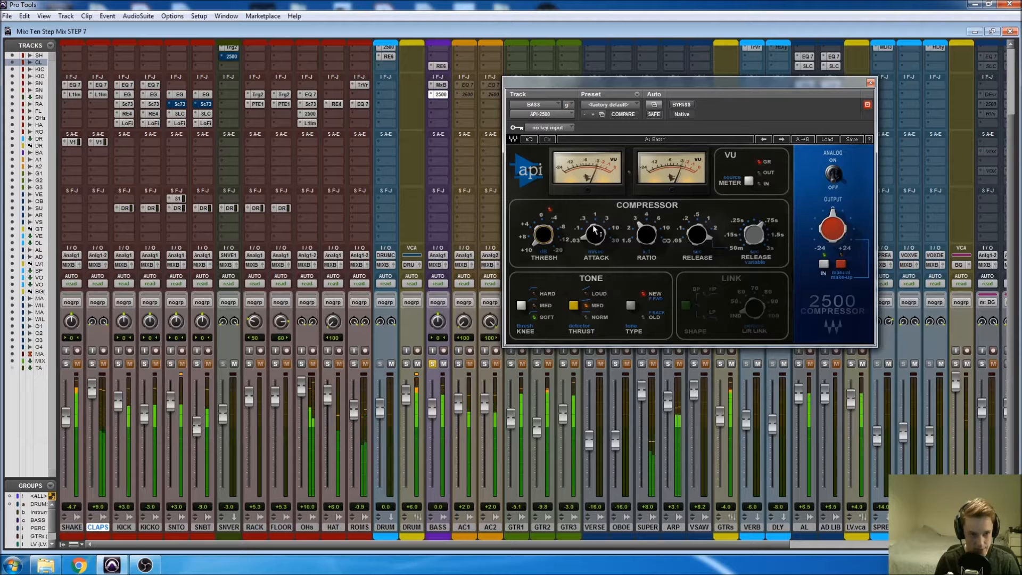
left_click(870, 82)
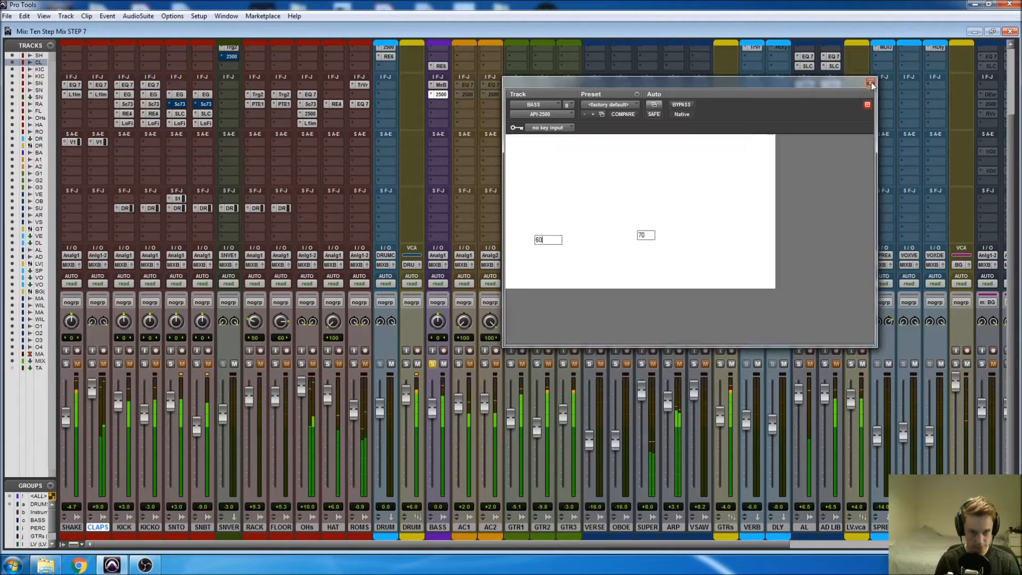
Step: Solo the DRUMS VCA alongside the bass and raise the BASS volume to +5.0 dB
left_click(406, 364)
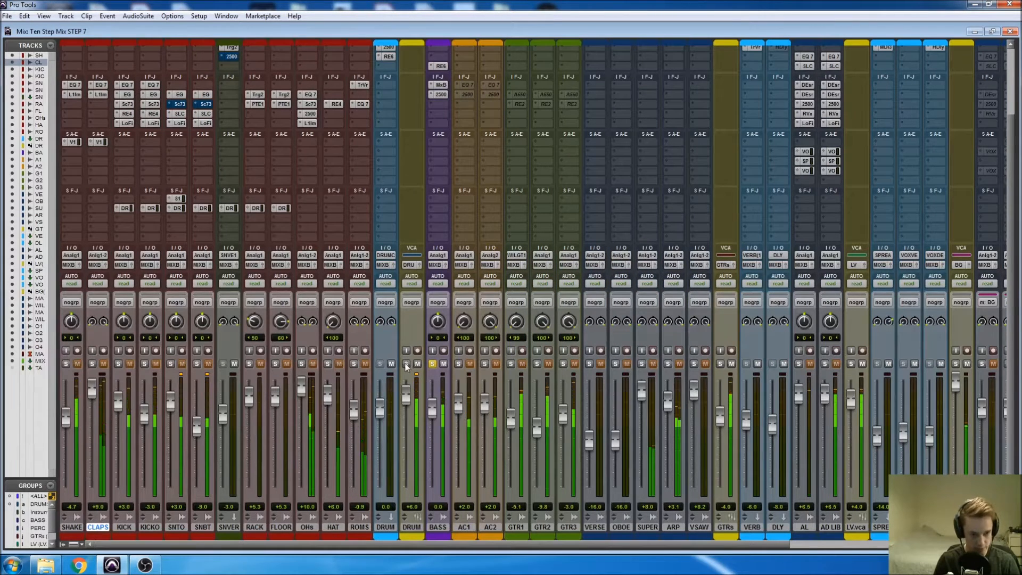
left_click_drag(433, 411, 432, 397)
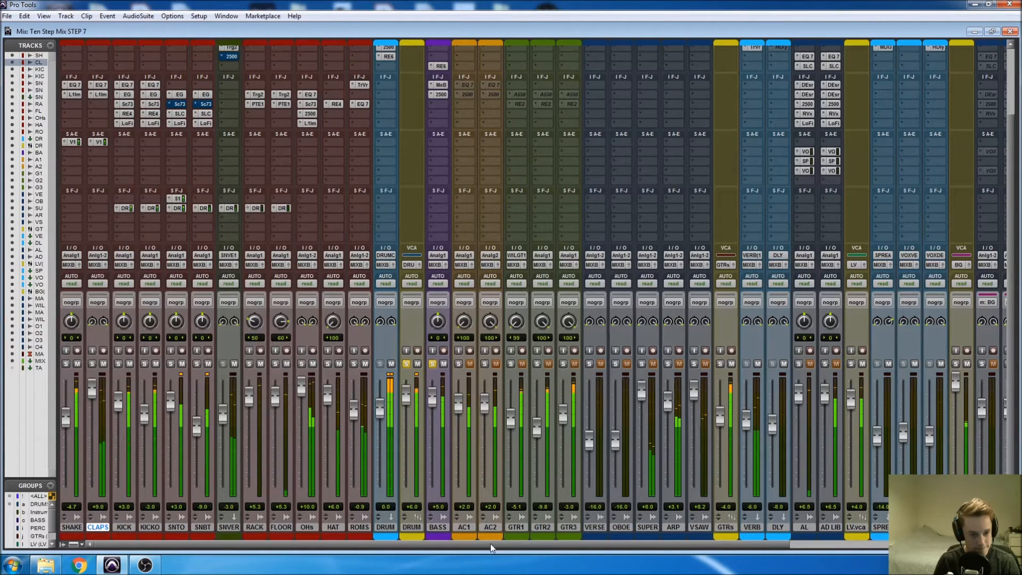
Step: Check the SSL compressor's gain-reduction meter on the mix bus, with its window closed again at the end
left_click_drag(486, 545, 772, 550)
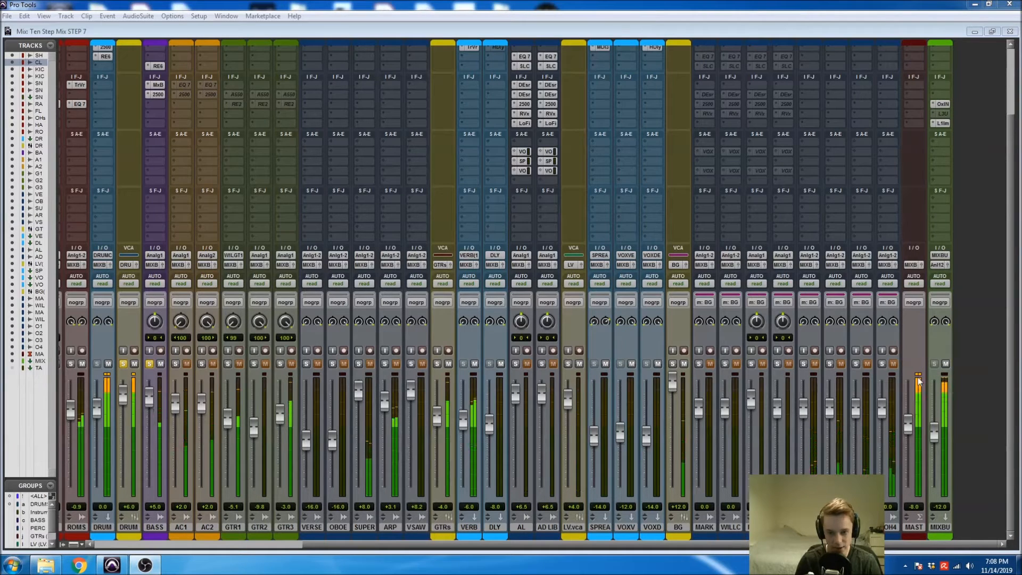
scroll(957, 253, "up", 3)
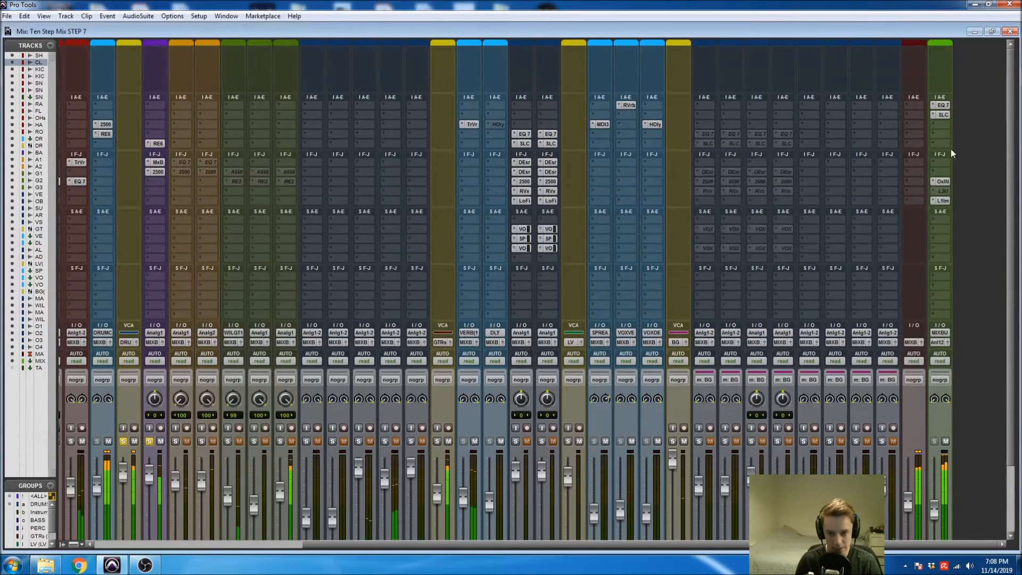
left_click(943, 114)
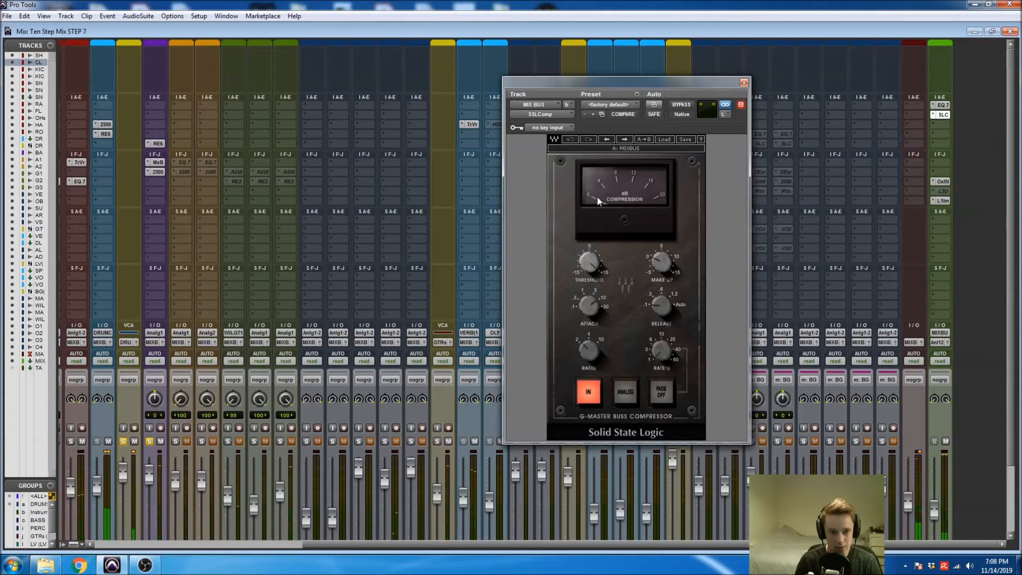
left_click(743, 82)
Step: Lower the MASTER volume to -9.0 dB and stop playback
scroll(923, 415, "down", 3)
left_click_drag(907, 419, 907, 452)
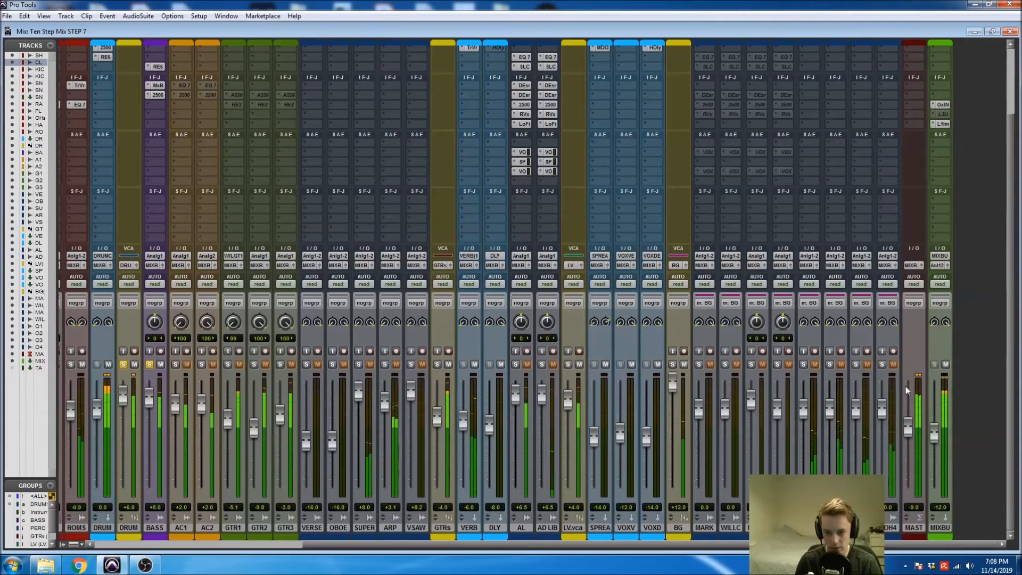
scroll(908, 373, "up", 1)
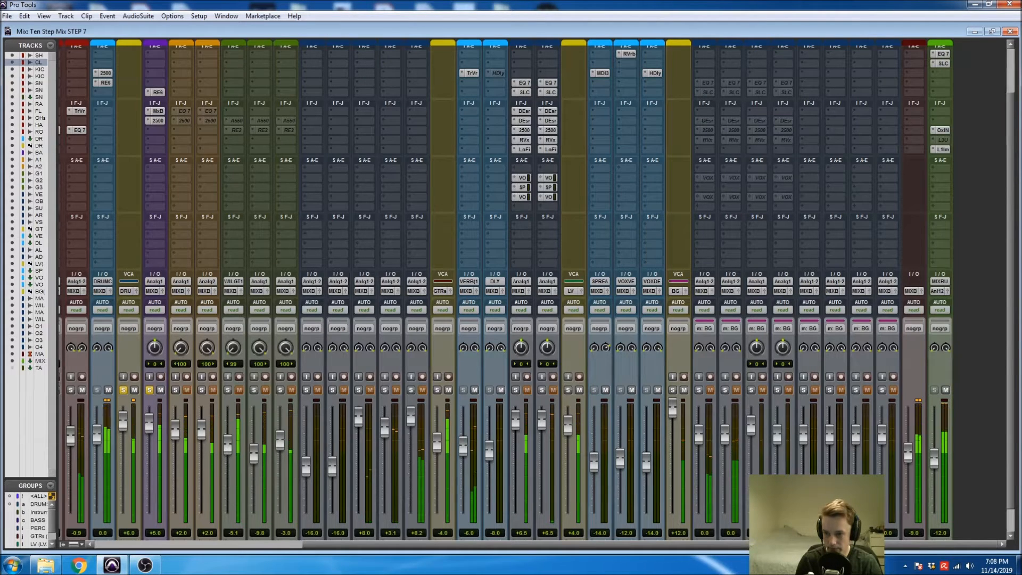
key("space")
Step: Switch to the Edit window and place the cursor on the BASS track shortly before the BUILD marker
left_click_drag(714, 544, 449, 545)
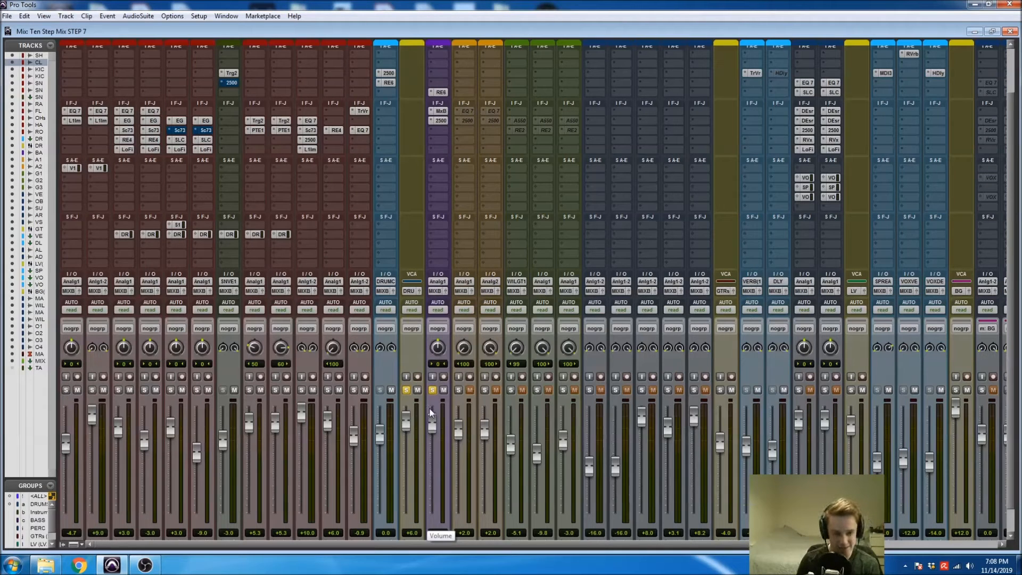
key("ctrl+equal")
scroll(578, 429, "down", 2)
left_click(552, 462)
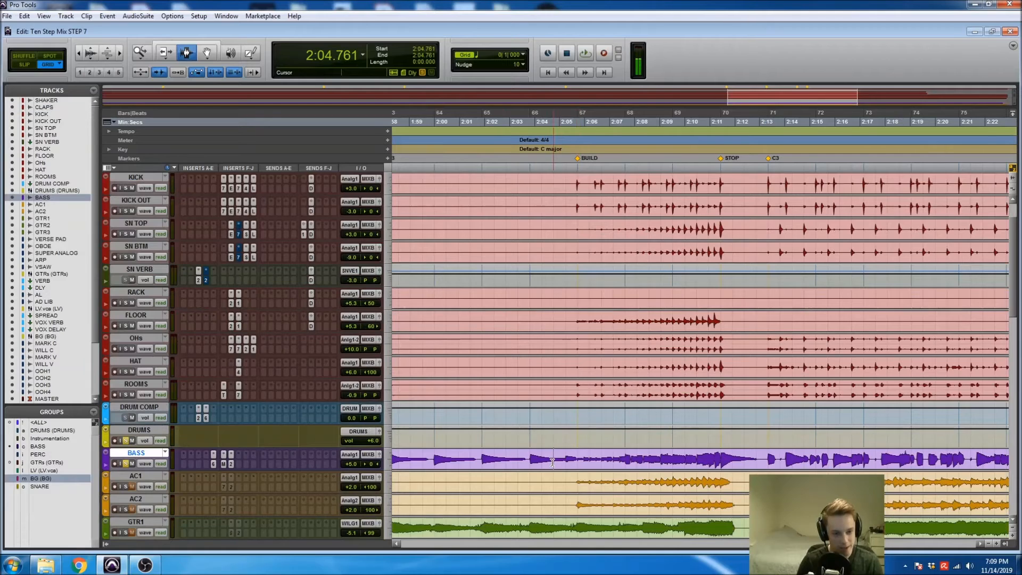
Step: Place the playback cursor on the BASS track at 0:08.571, shortly before the V1 marker
key("r")
key("r")
key("r")
key("r")
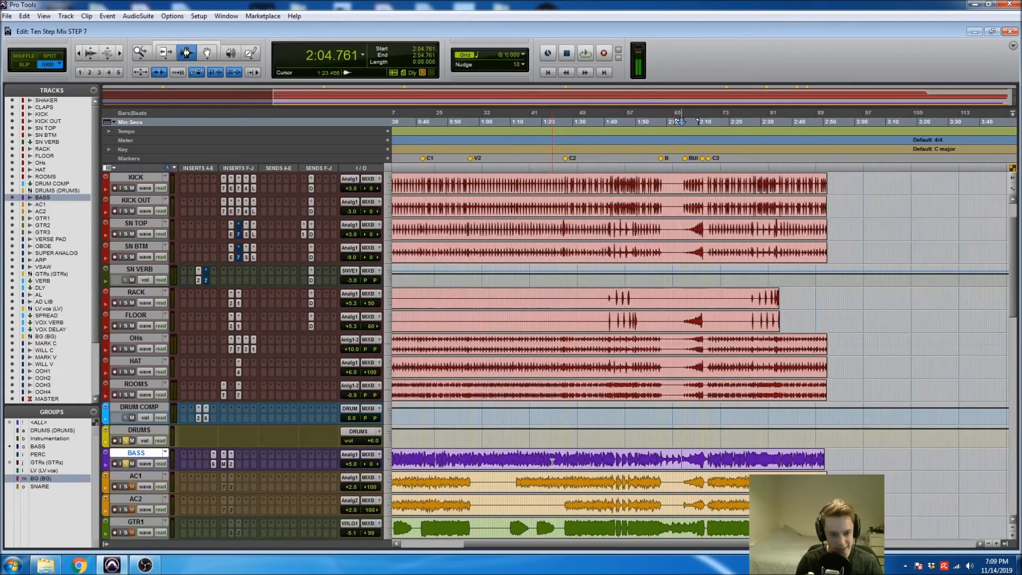
left_click_drag(407, 456, 666, 463)
left_click(666, 468)
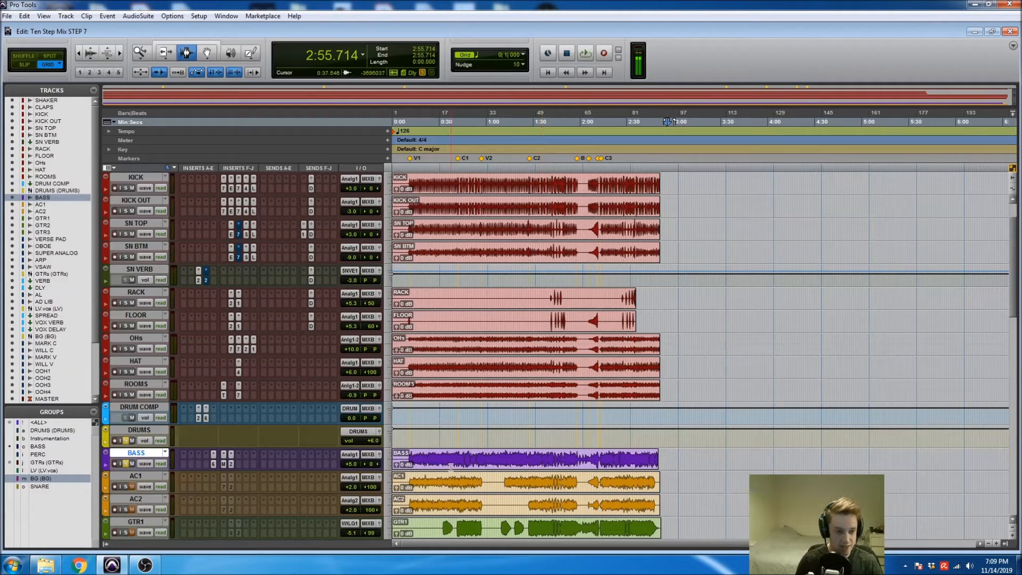
scroll(477, 429, "down", 3)
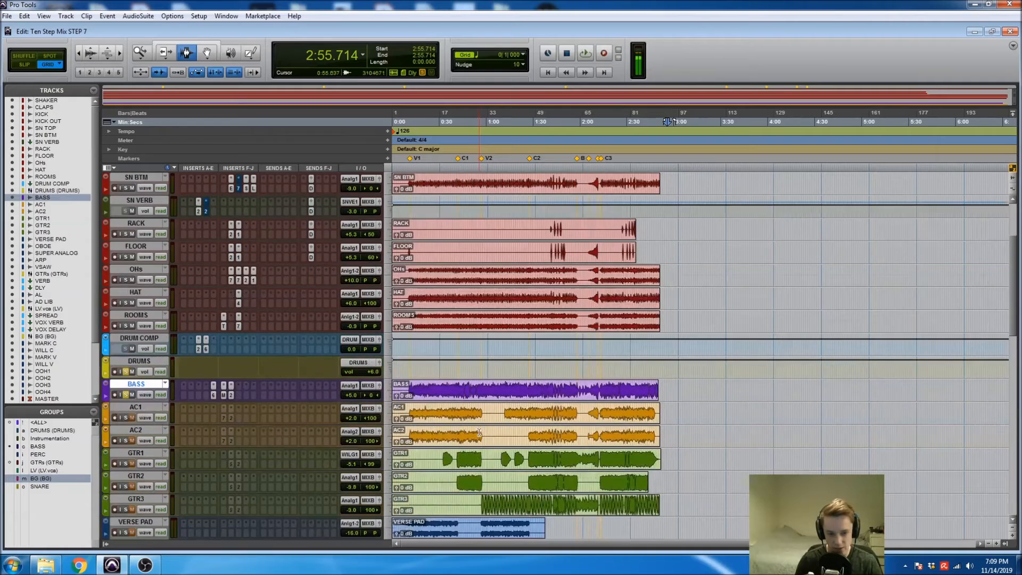
scroll(468, 323, "down", 4)
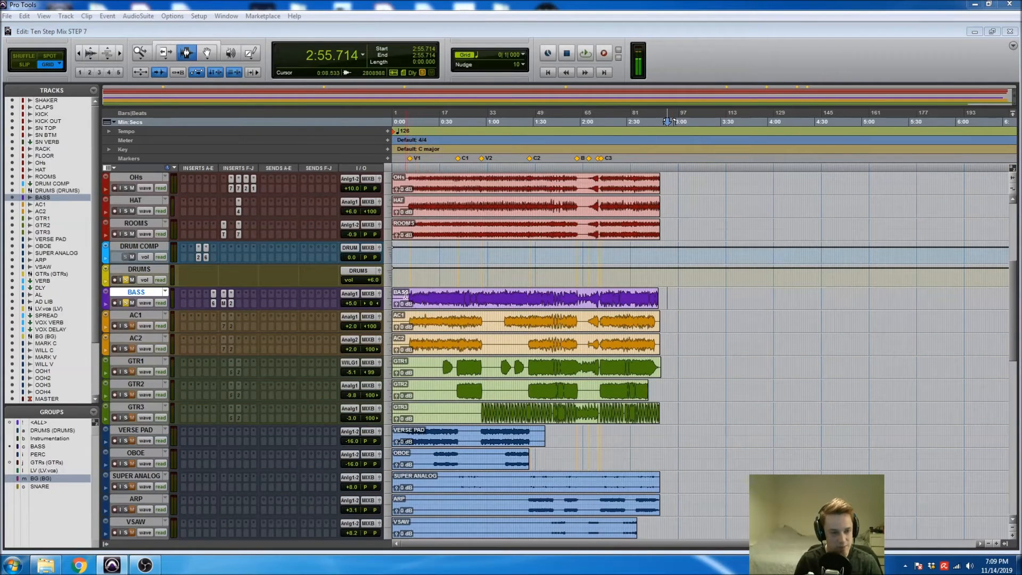
left_click(408, 296)
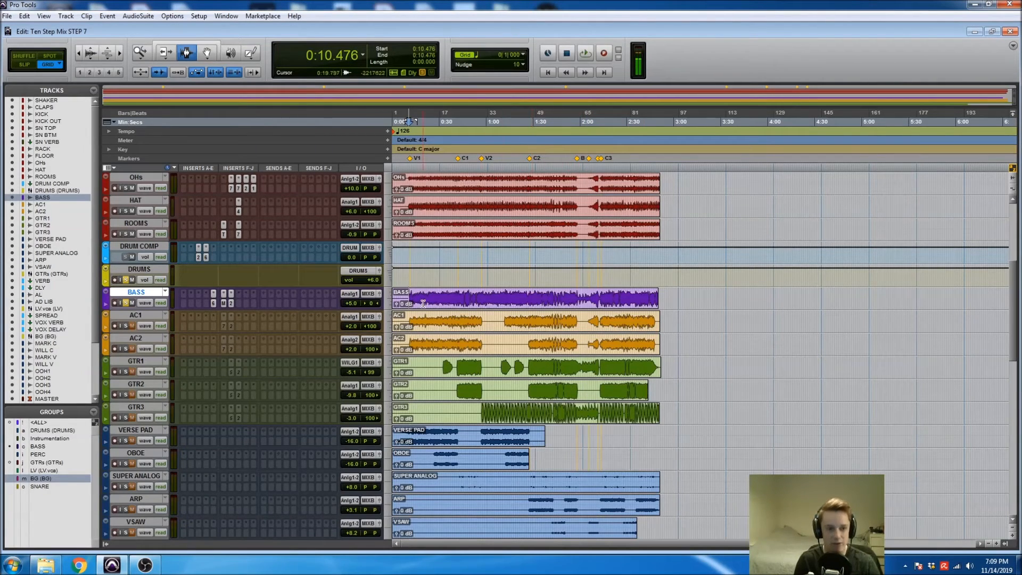
left_click(410, 299)
left_click(405, 300)
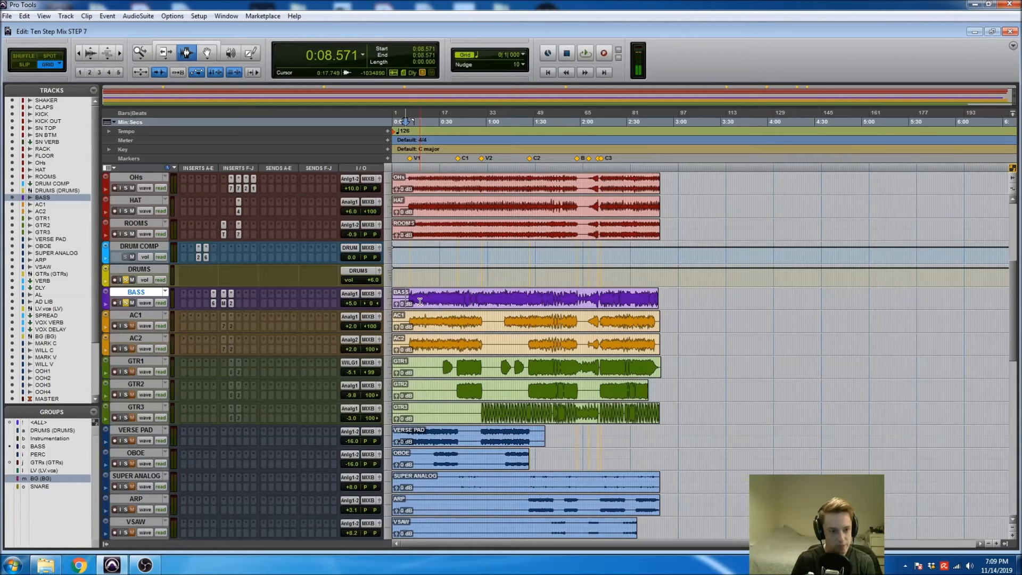
Step: Switch to the Mix window and open the REQ 6 equalizer inserted on the BASS track
key("ctrl+equal")
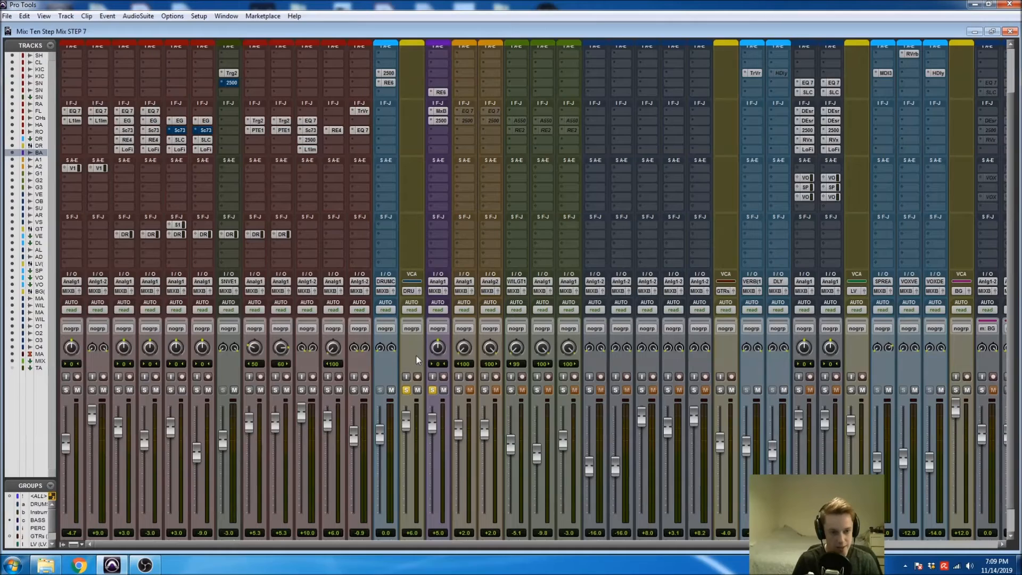
scroll(426, 395, "down", 1)
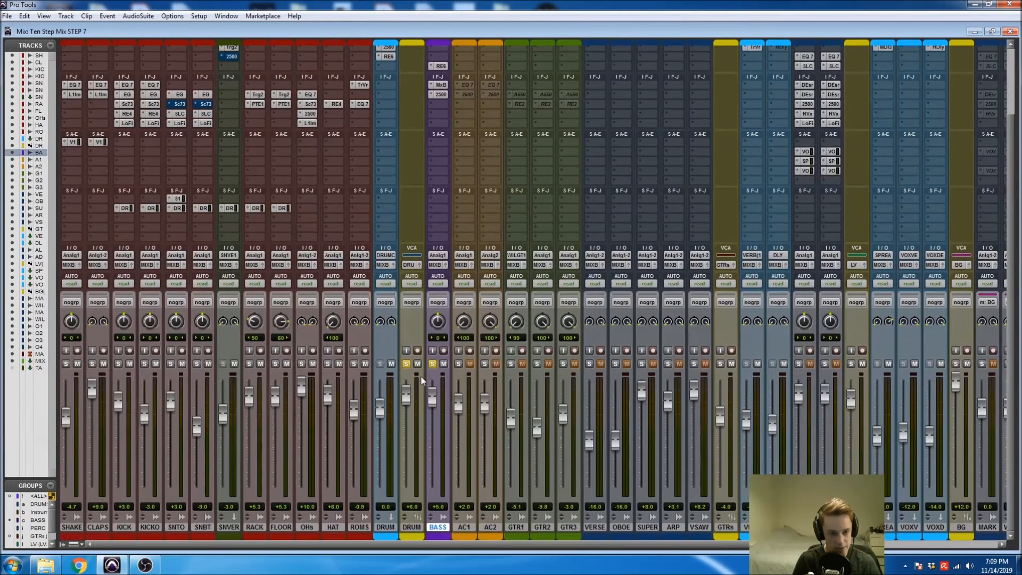
scroll(446, 318, "up", 3)
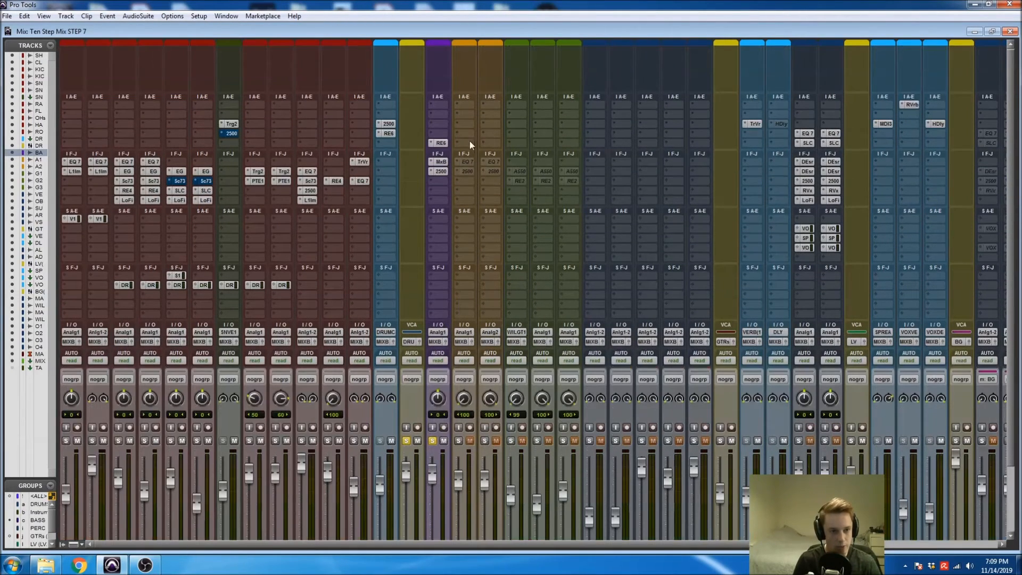
left_click(440, 143)
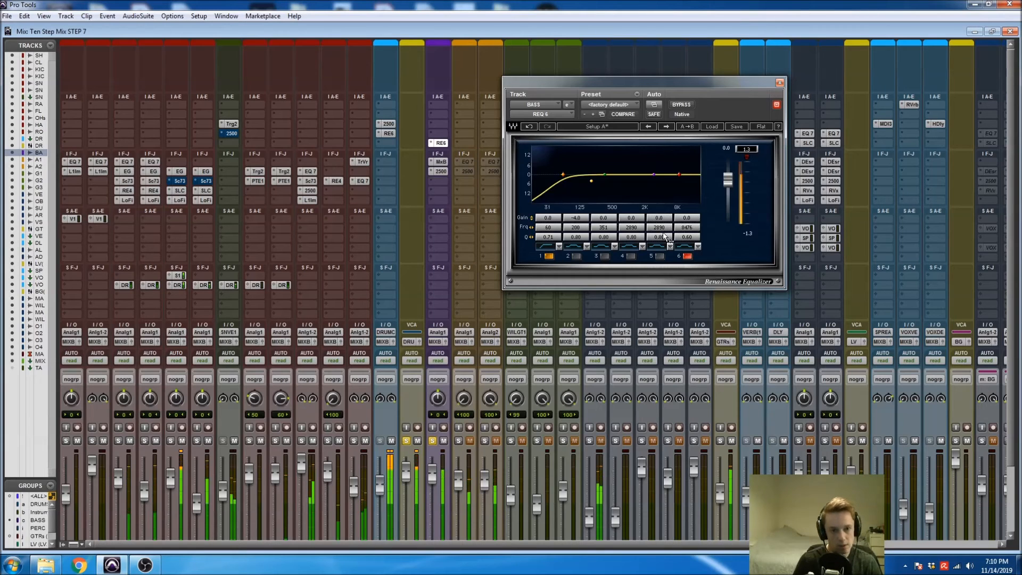
Step: Change band 6 of the bass equalizer to a low-pass filter at 6000 Hz, then close the plug-in window
left_click(685, 246)
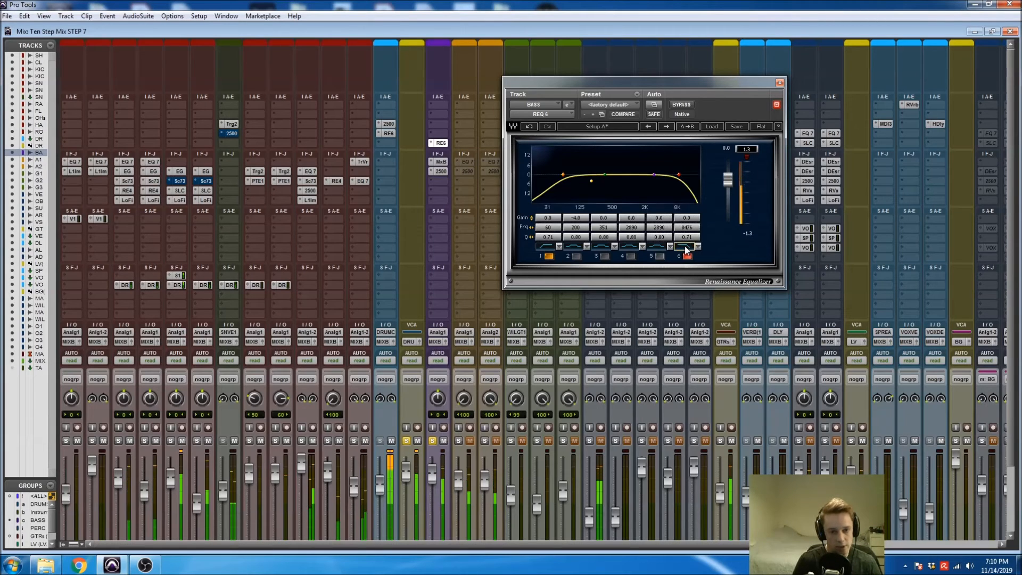
double_click(683, 230)
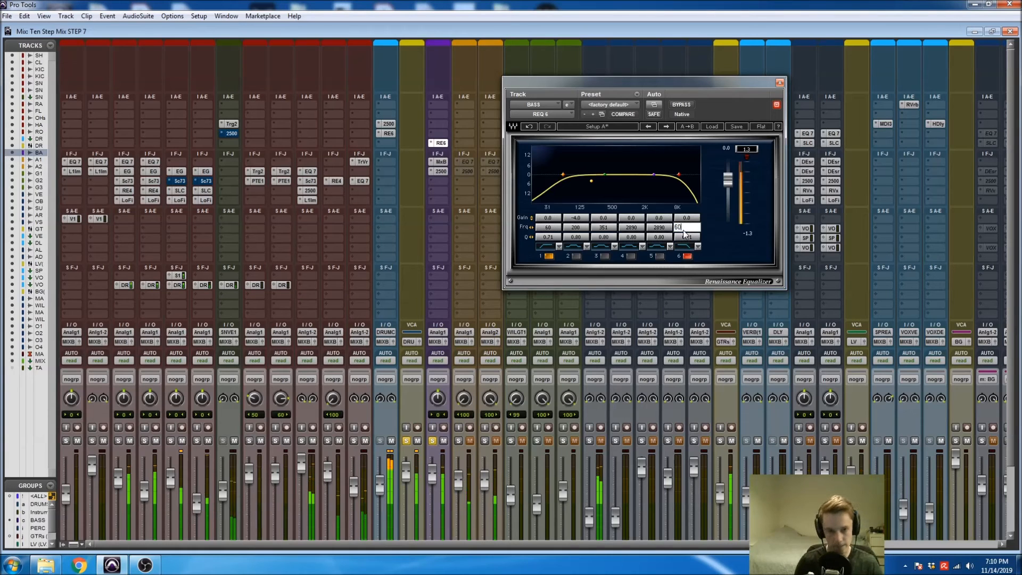
type("6000")
key("Return")
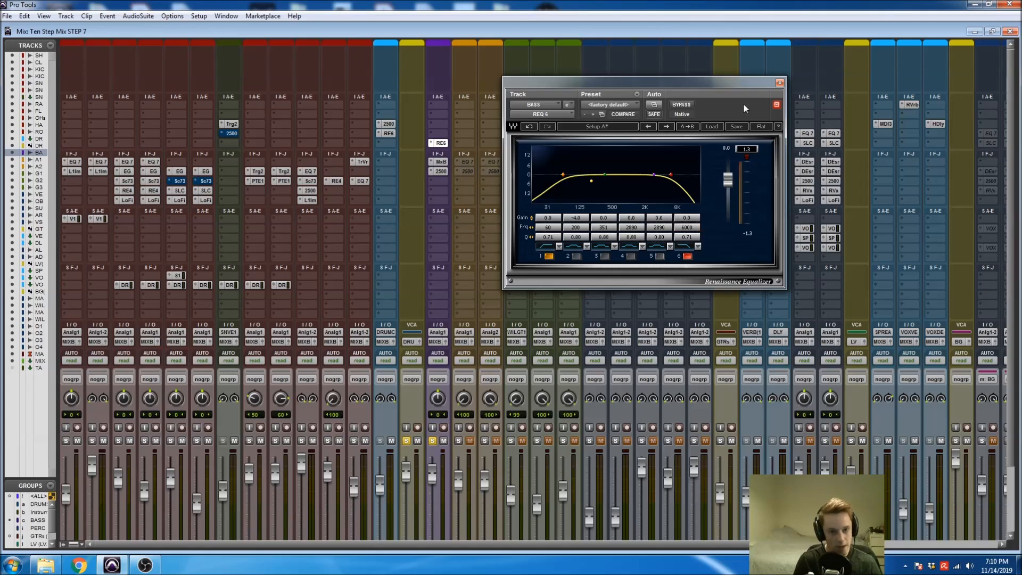
left_click(779, 83)
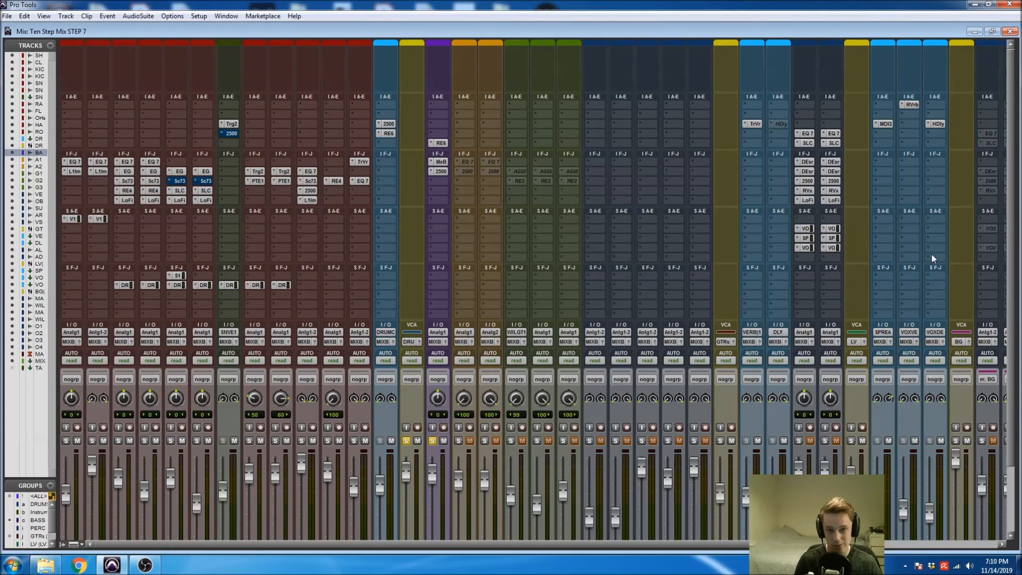